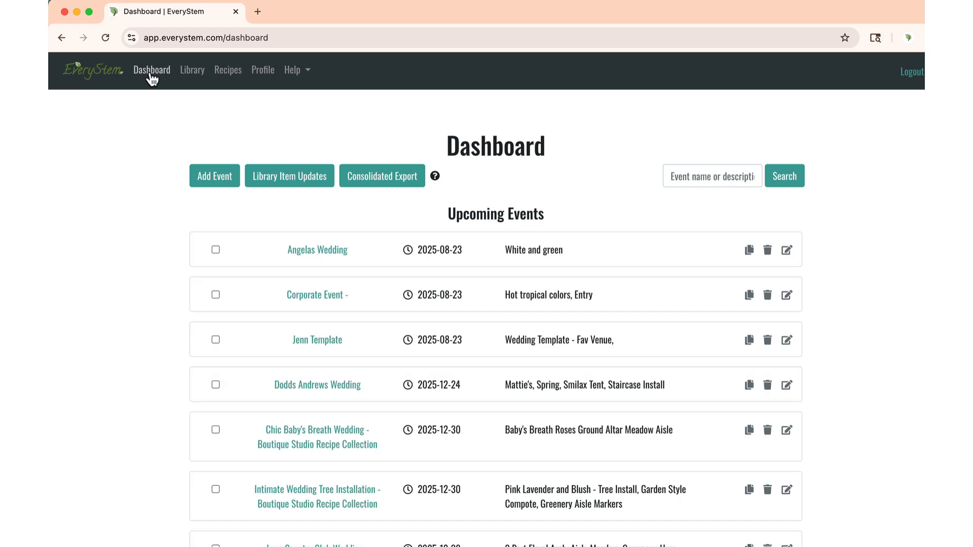
- Open the wedding event dated 2025-12-24 and examine the Alstromeria, Orange details and the items on the Reception page
click(314, 388)
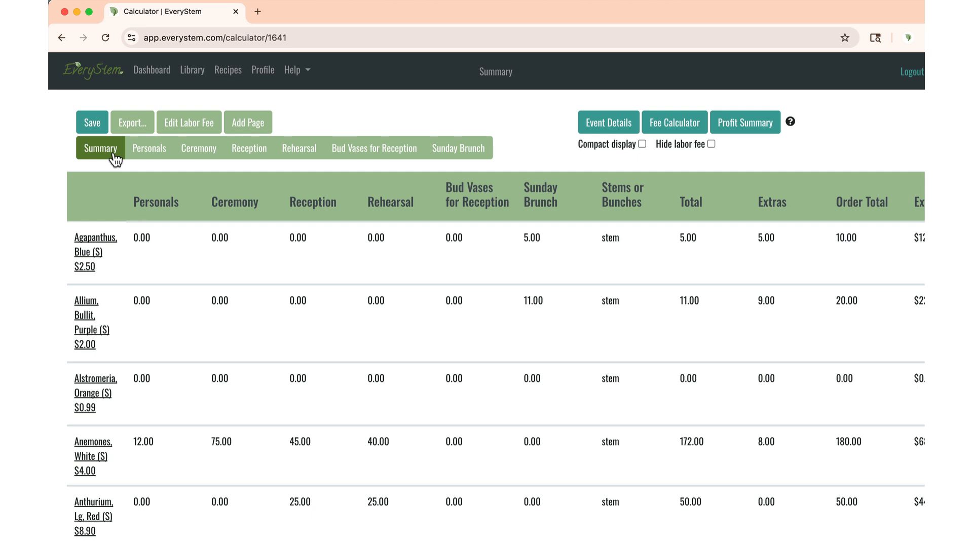
mouse_move(87, 325)
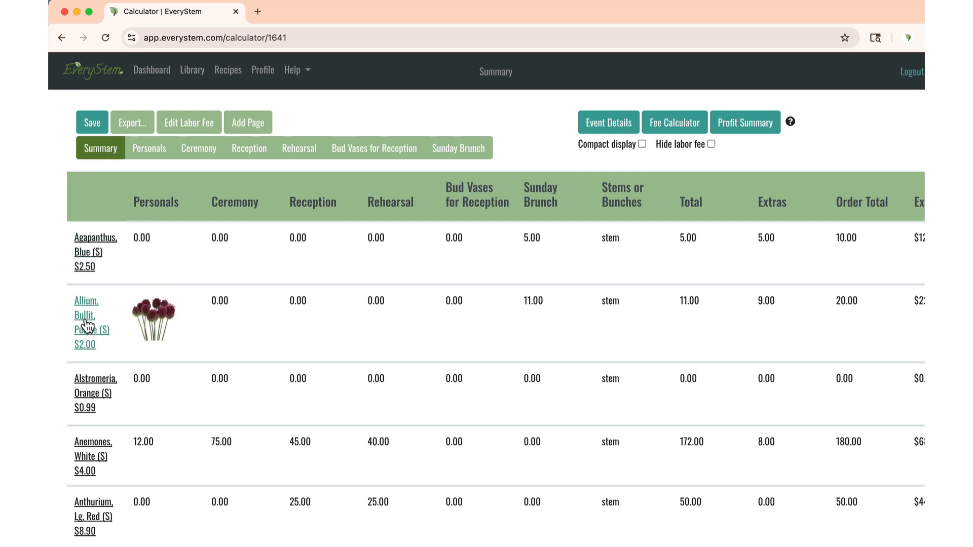
mouse_move(88, 406)
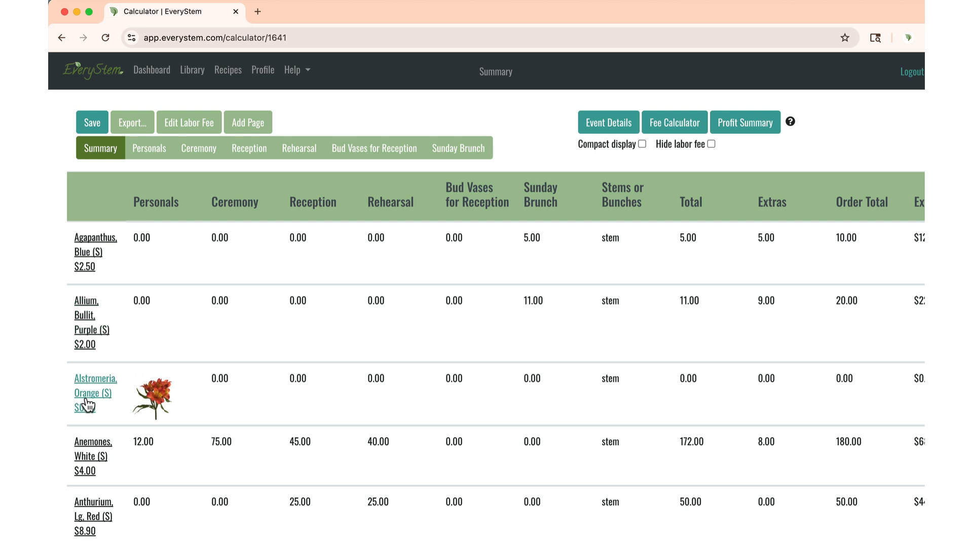
click(87, 403)
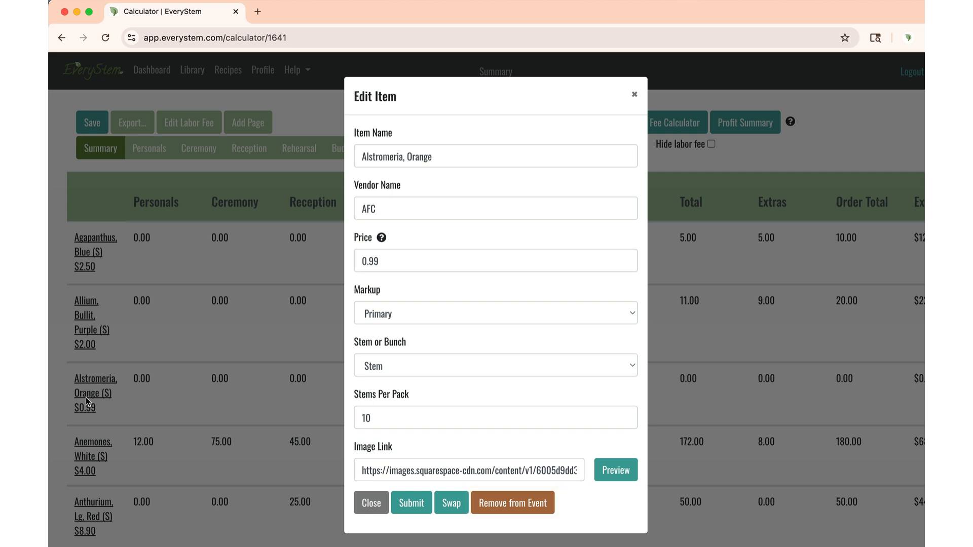
click(634, 94)
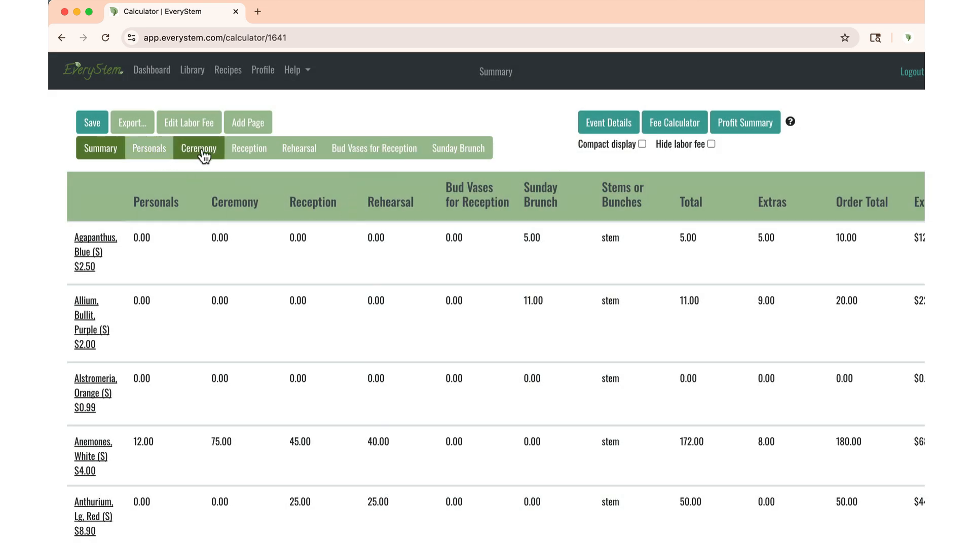
click(241, 152)
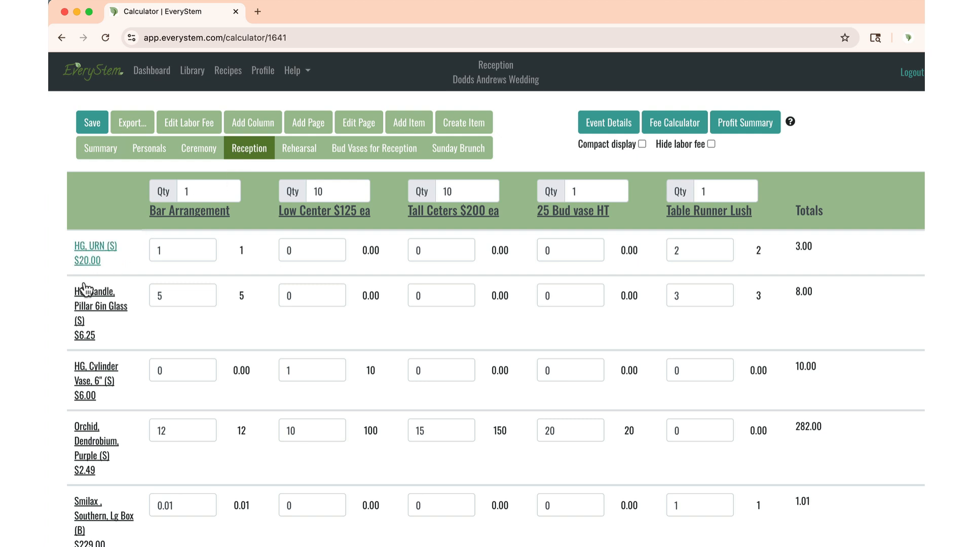
click(85, 372)
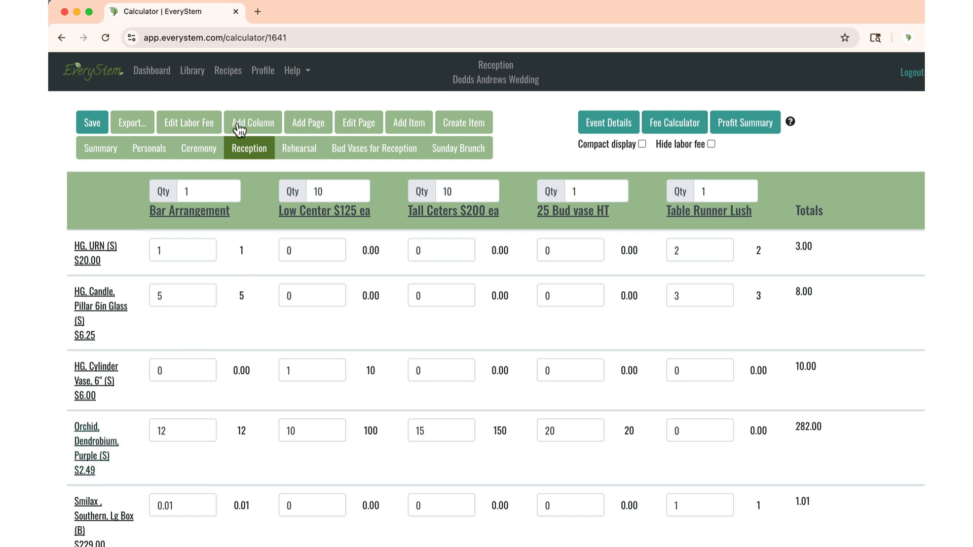
- Find the AFC item Orchid, Dendrobium, Purple in the Library by searching for "Orchid, De" and set its price to 2.69
click(193, 72)
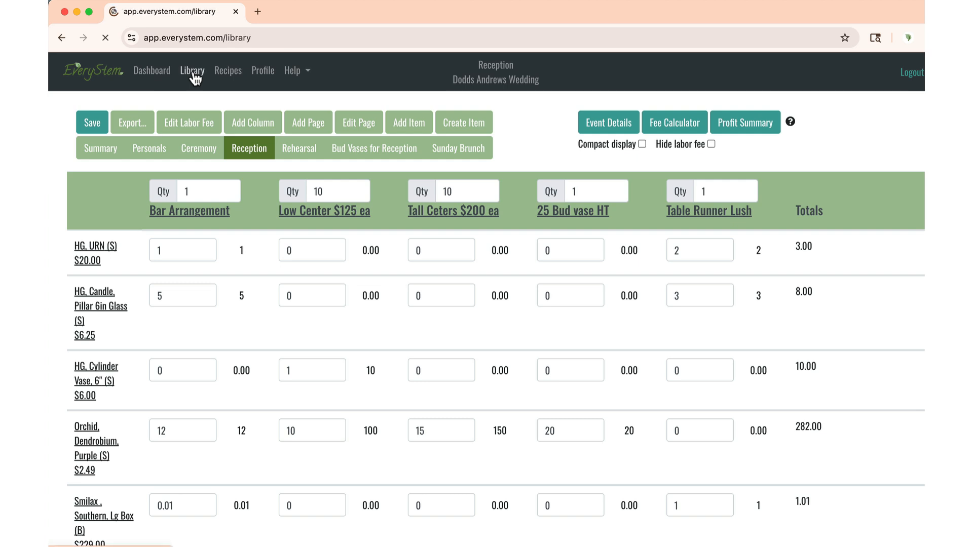
click(730, 177)
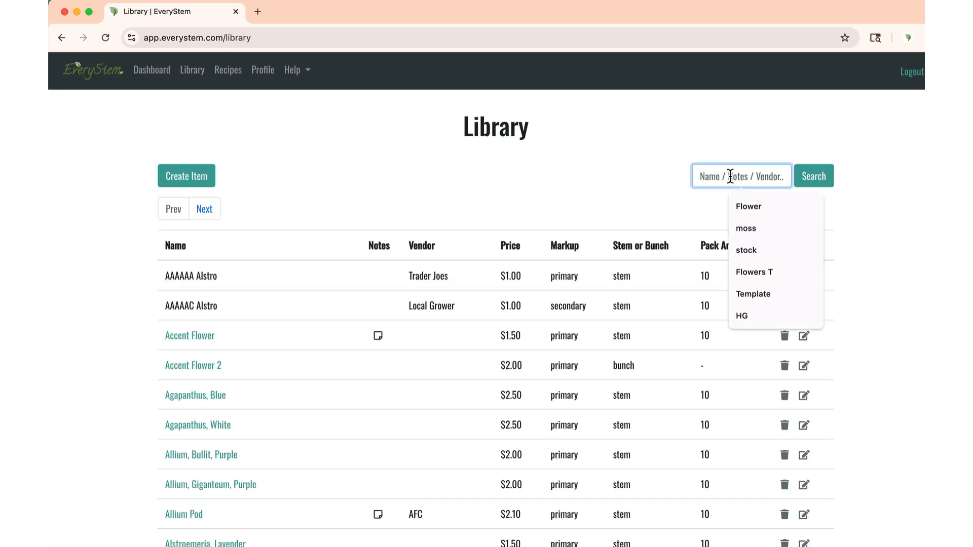
text(Orchid, De)
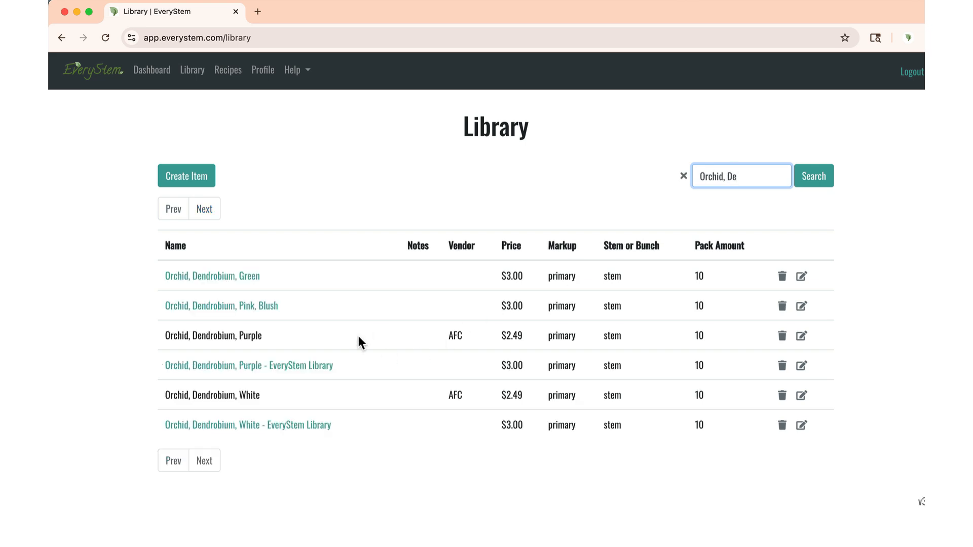
click(802, 338)
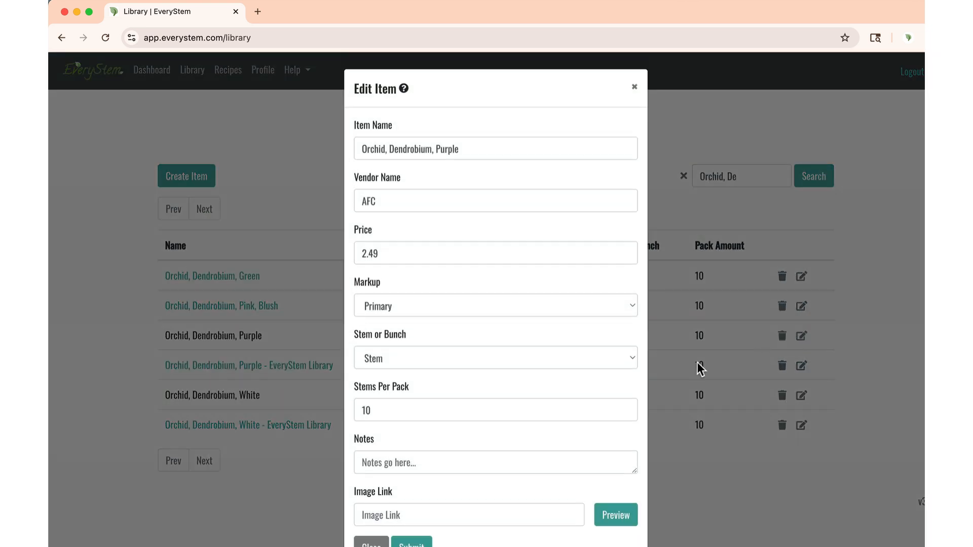
click(383, 249)
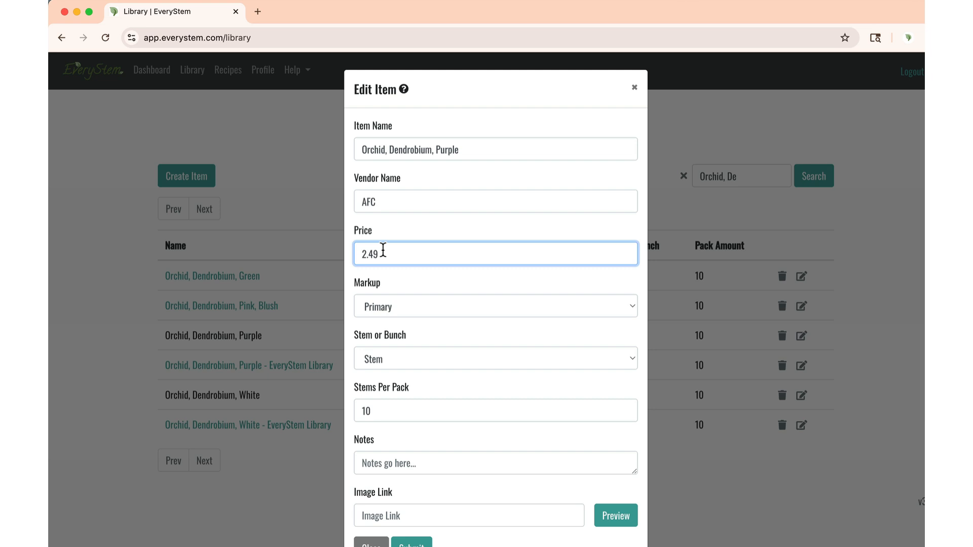
key(BackSpace)
key(BackSpace)
text(69)
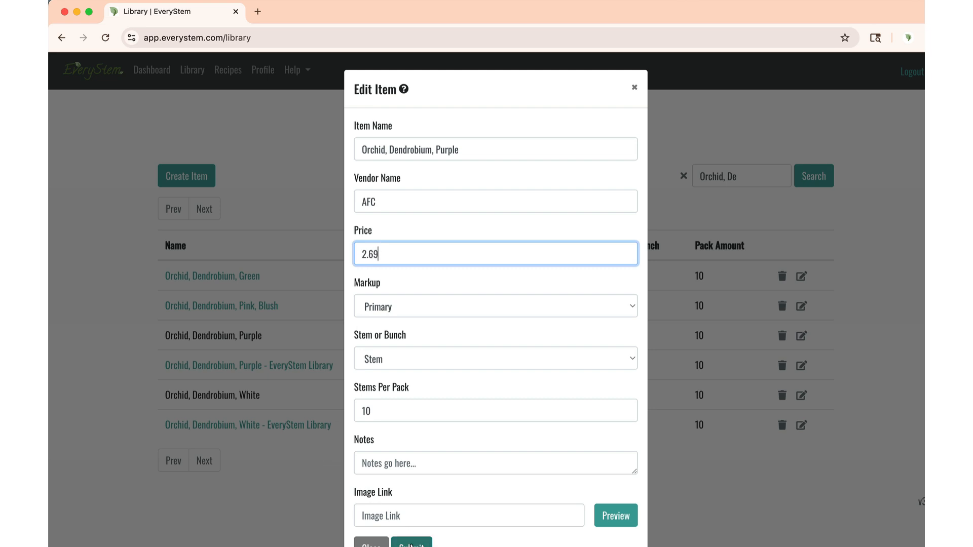
click(411, 545)
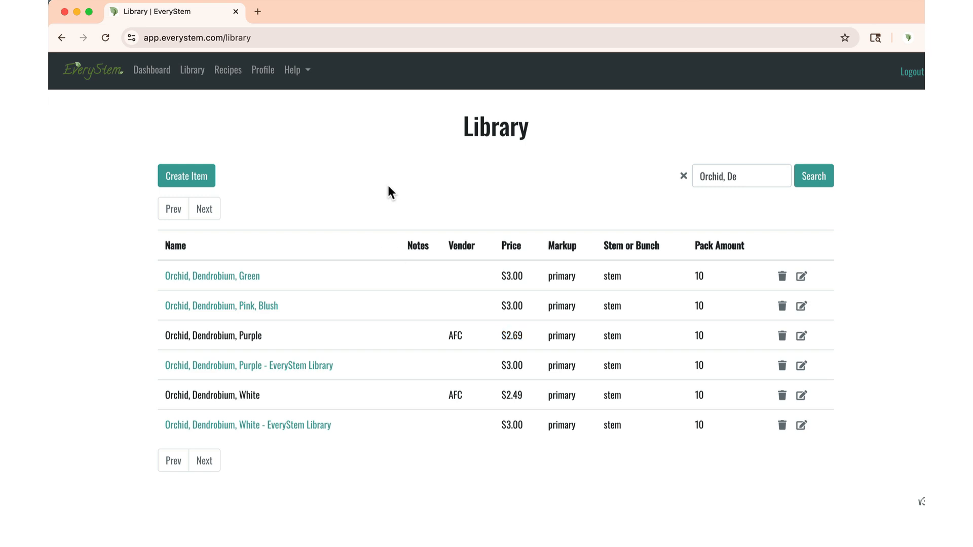
- From the dashboard, apply the library item updates to the Corporate Event and the wedding dated 2025-12-24
click(165, 76)
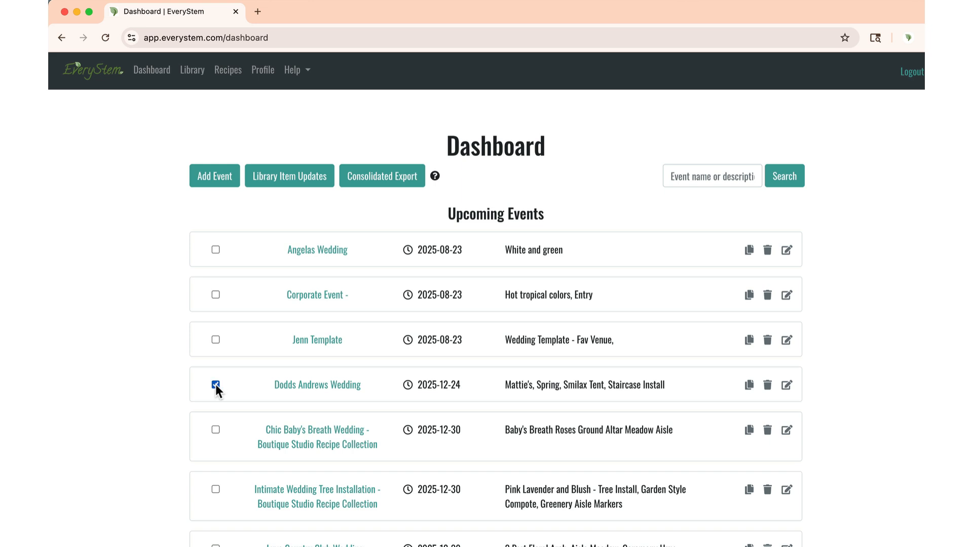
click(215, 295)
click(292, 183)
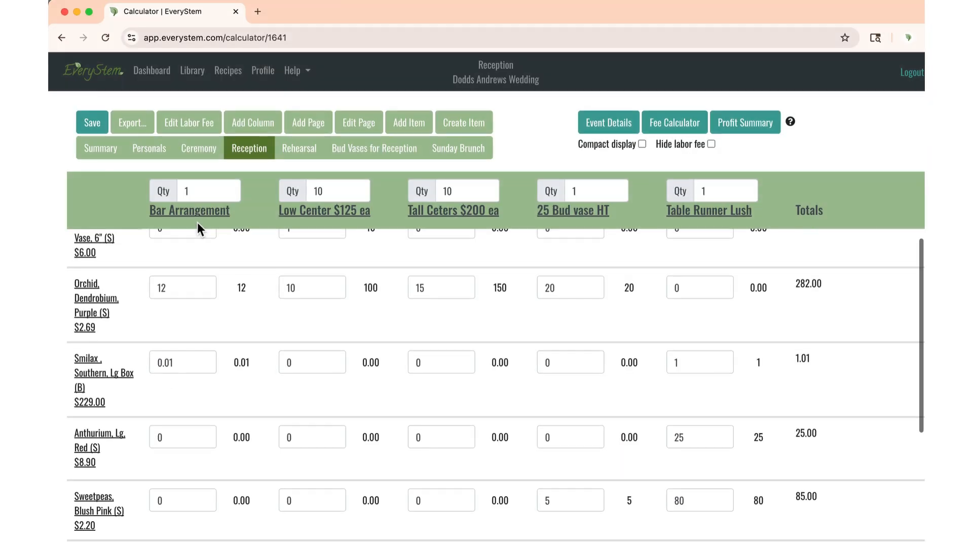
- Examine the purple orchid's price and the cost, retail value, quoted price and difference rows on the wedding's Reception page
scroll(196, 223, down, 1)
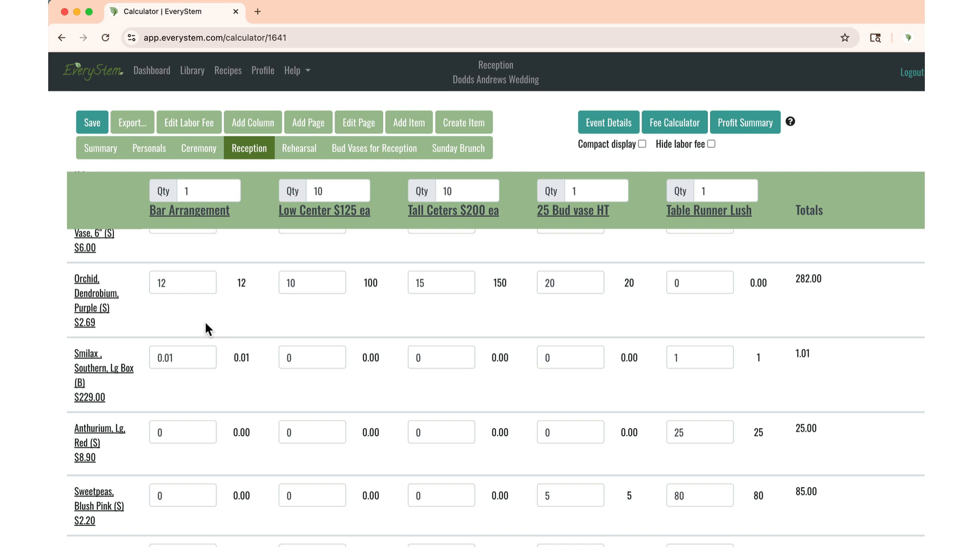
scroll(206, 323, down, 8)
scroll(206, 323, down, 3)
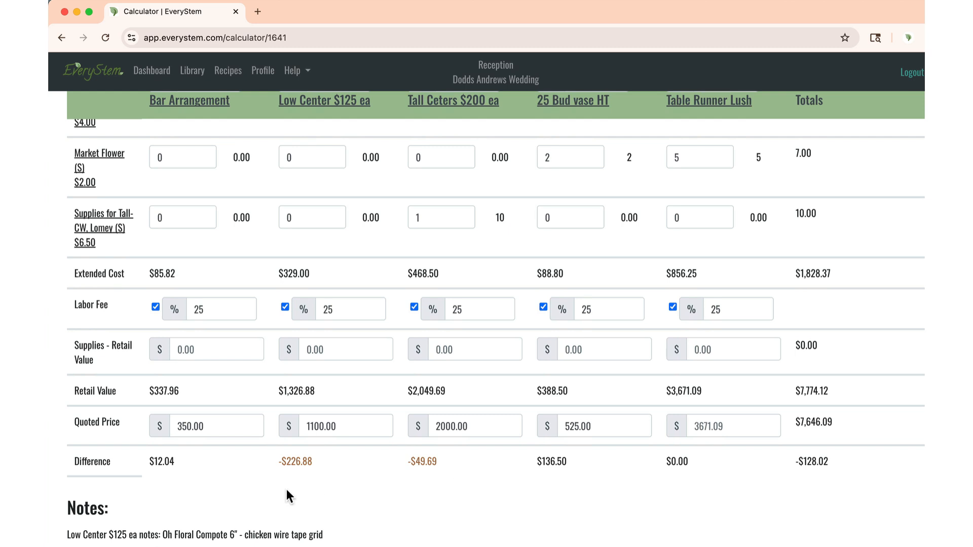
scroll(287, 496, up, 3)
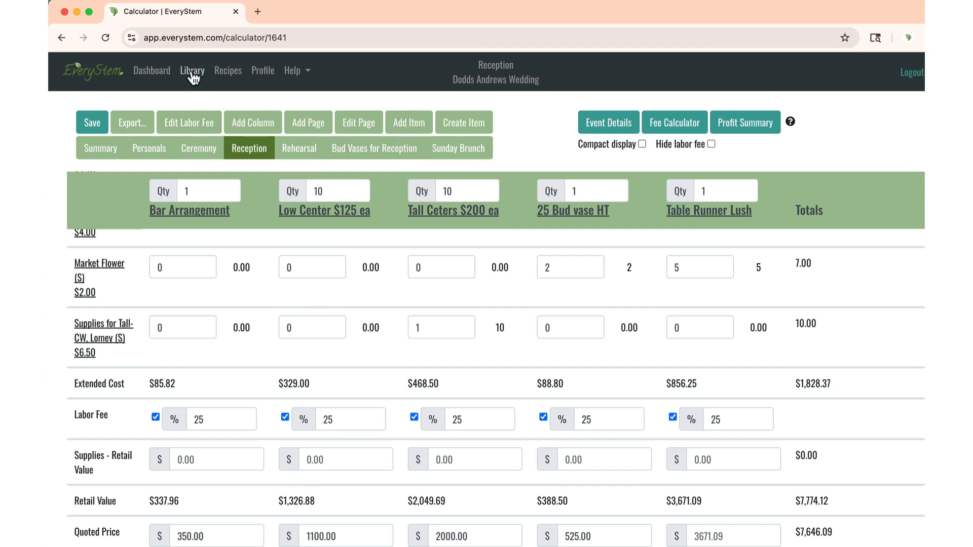
- Browse the event items and the library items that can be added to the Reception page
click(417, 127)
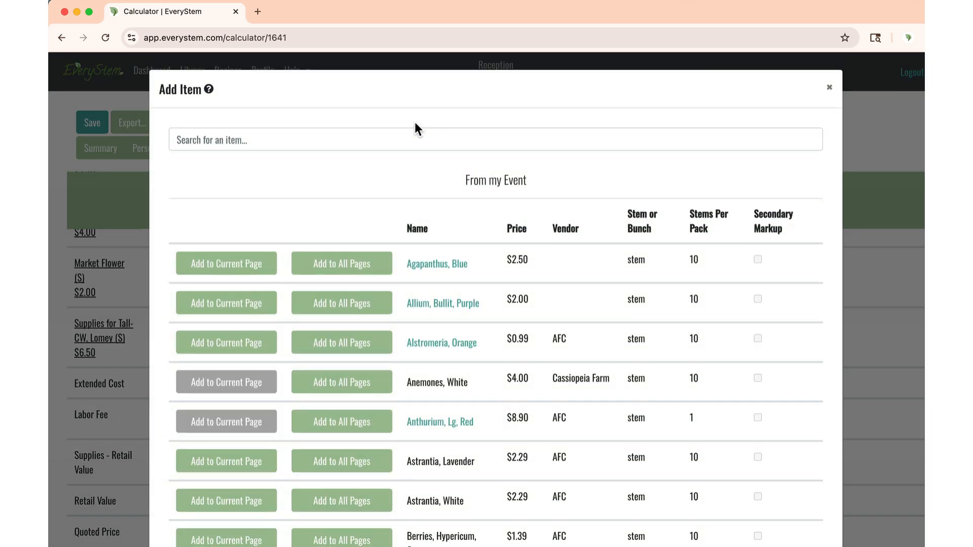
scroll(408, 251, down, 20)
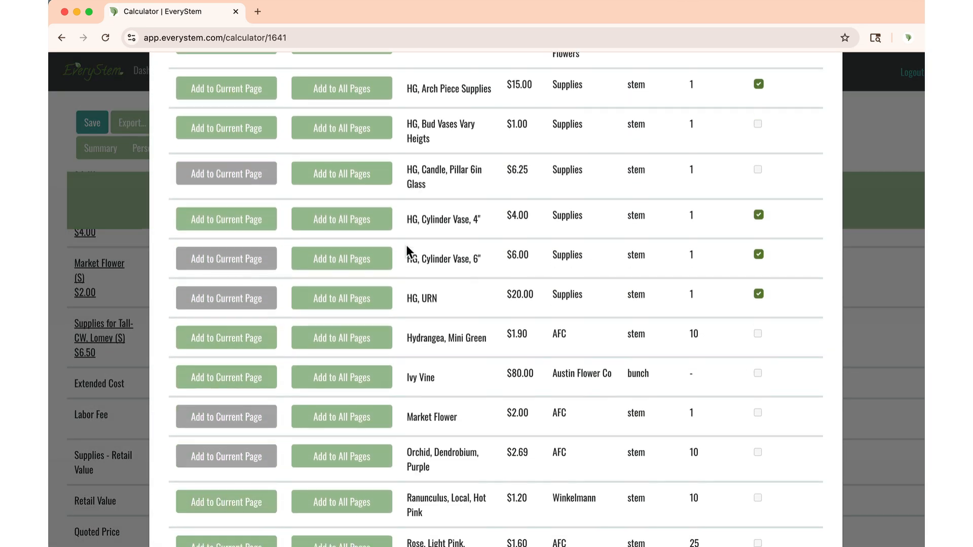
scroll(408, 252, down, 3)
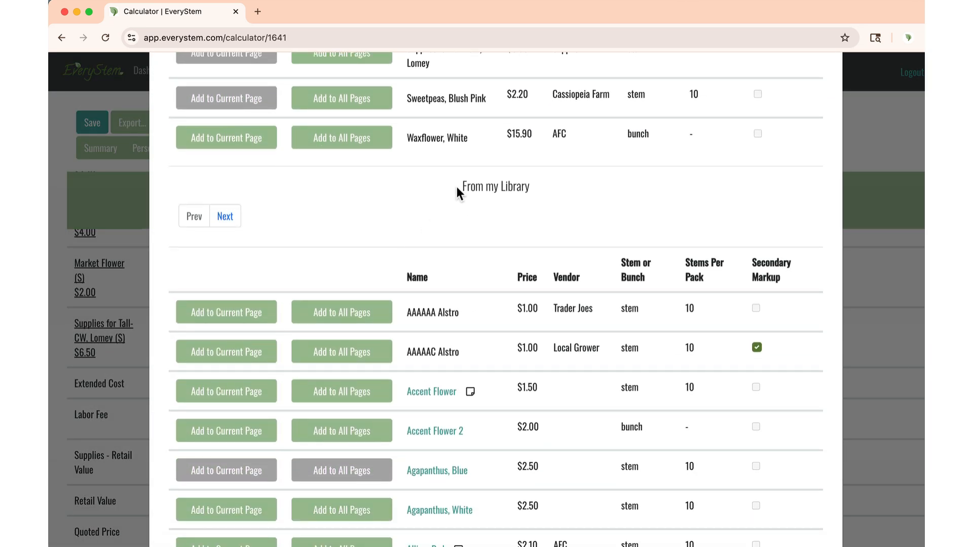
drag(457, 186, 522, 189)
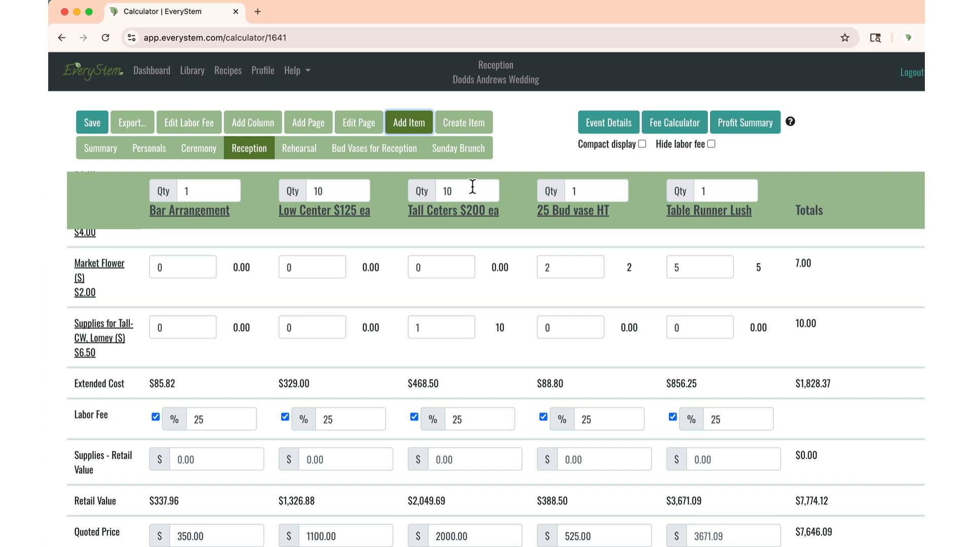
- Search the Library for "Orchid, De" and set the price of the AFC item Orchid, Dendrobium, Purple to 2.79
click(192, 71)
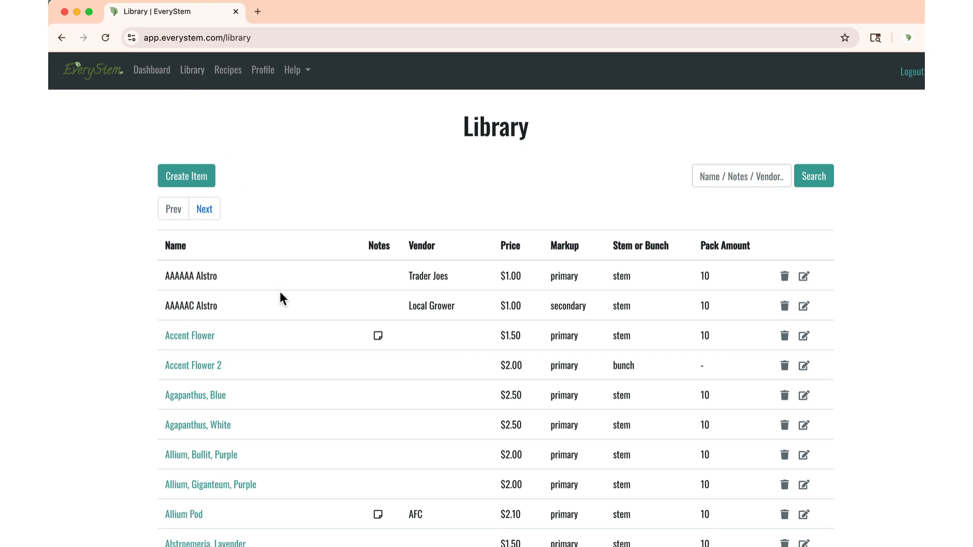
click(741, 176)
text(Orchid, De)
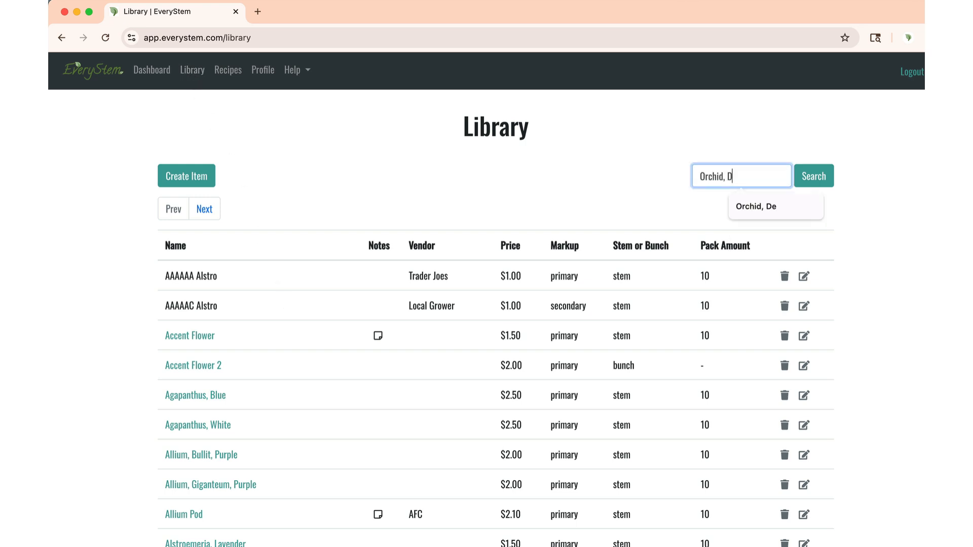
key(Return)
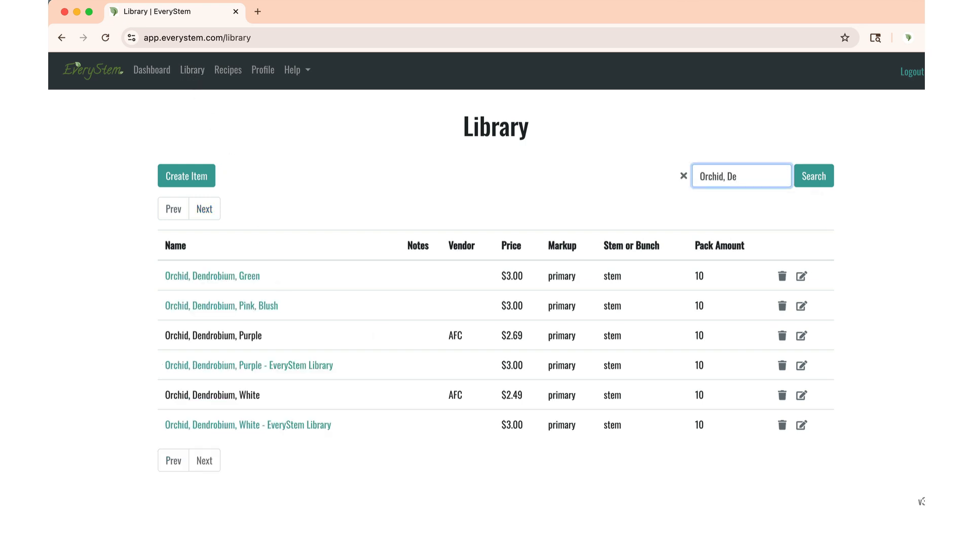
click(801, 336)
click(394, 254)
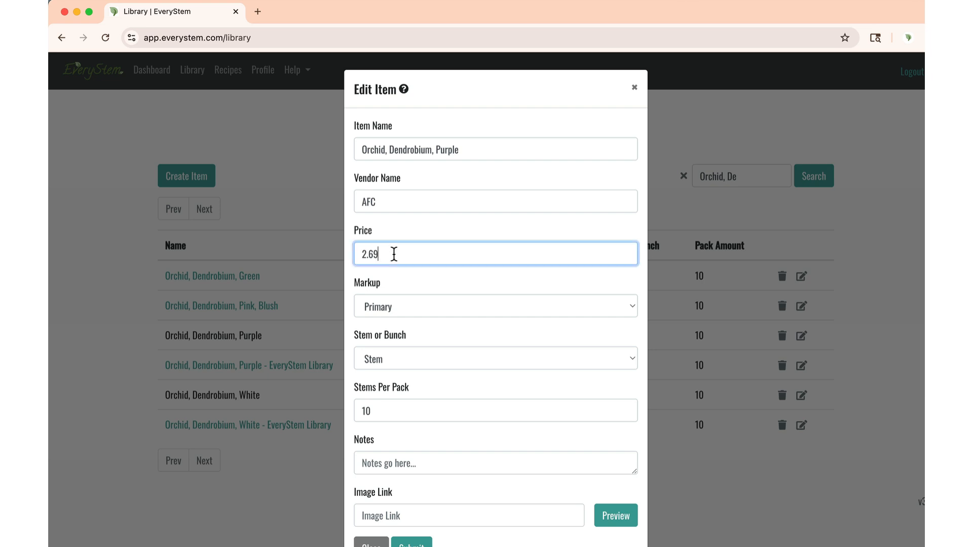
key(BackSpace)
key(BackSpace)
text(79)
click(412, 545)
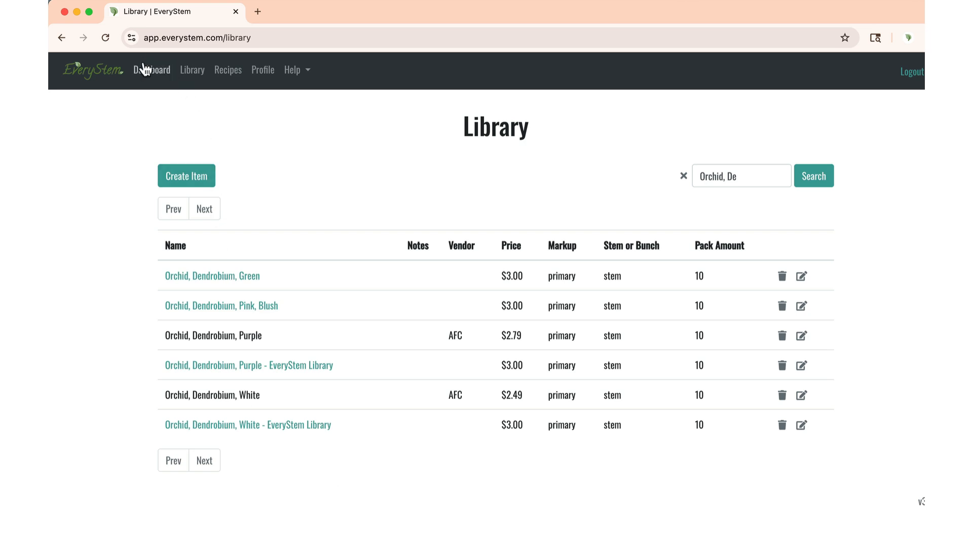
- Apply the library item updates to the Corporate Event, the wedding template dated 2025-08-23 and the wedding dated 2025-12-24
click(146, 74)
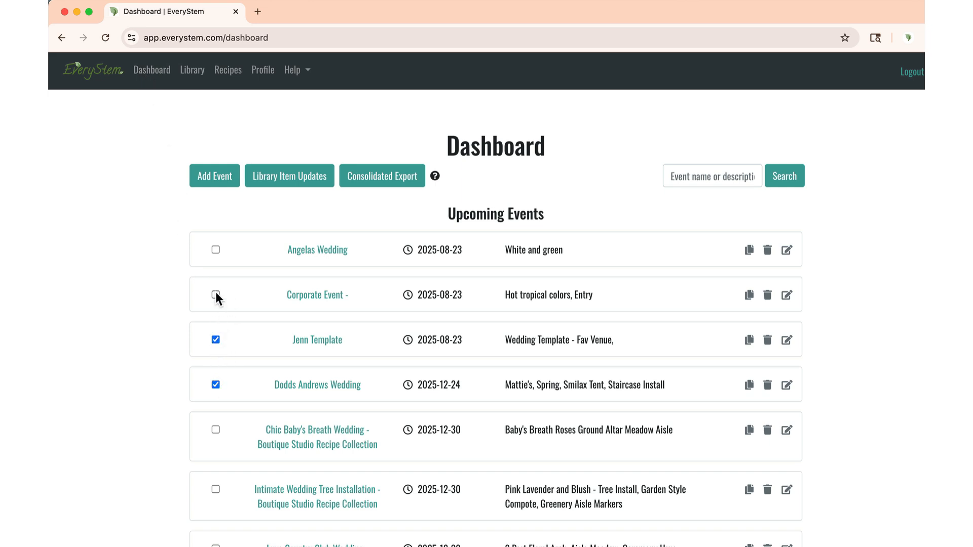
click(309, 176)
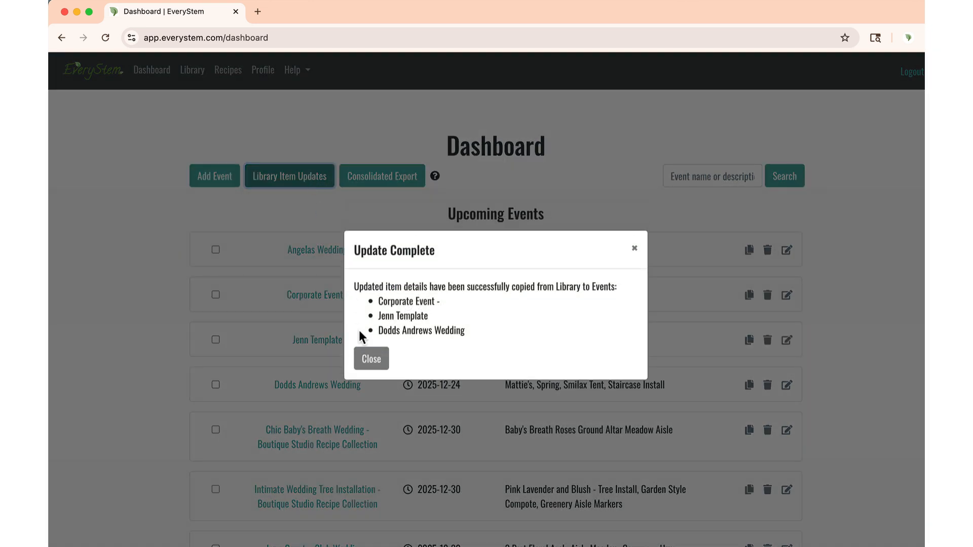
click(367, 357)
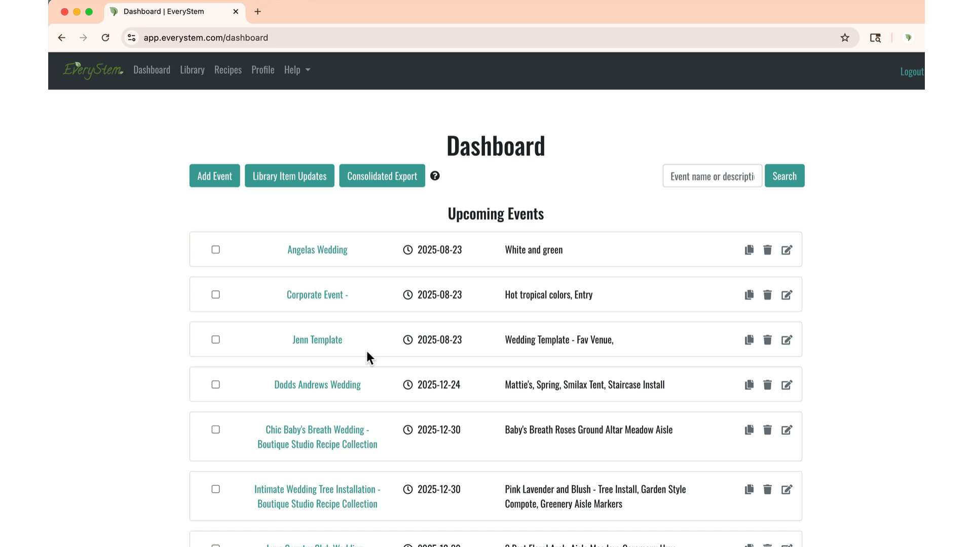
- On the Ceremony page of the wedding dated 2025-12-24, set the price of Garden Rose, Pink to 5.90
click(311, 386)
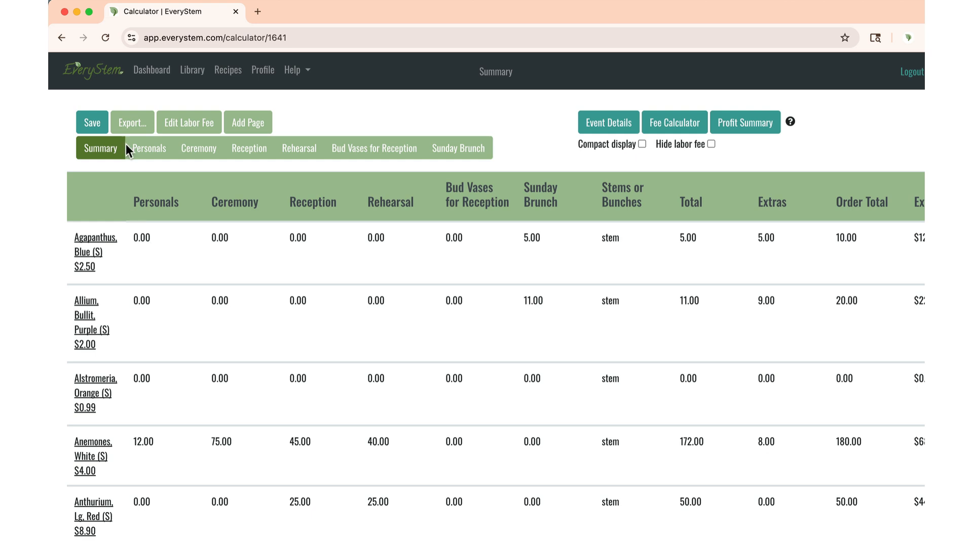
click(197, 152)
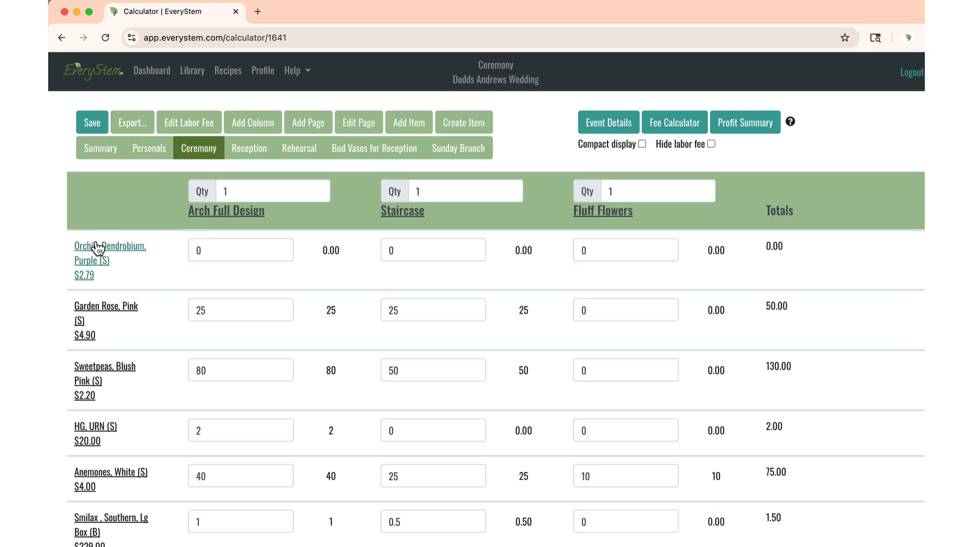
click(99, 309)
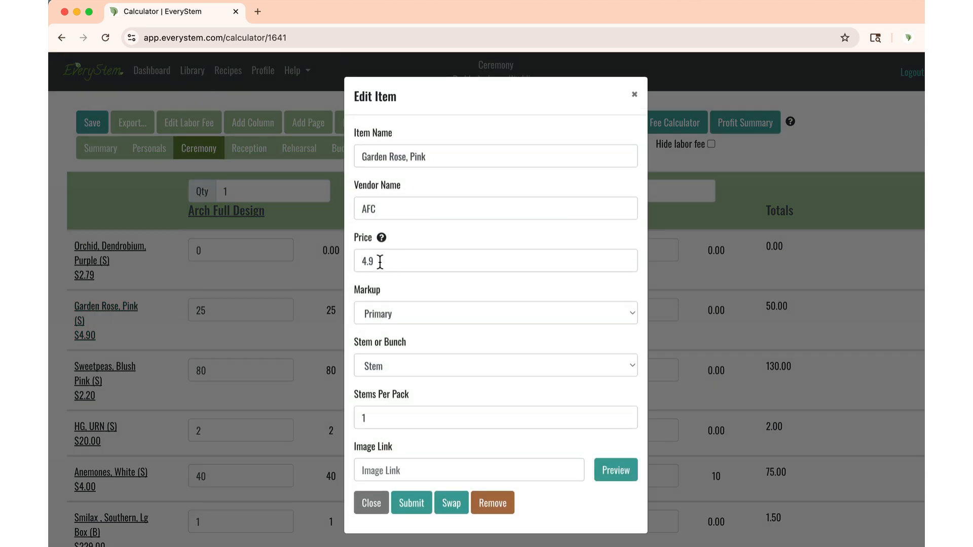
drag(381, 262, 342, 262)
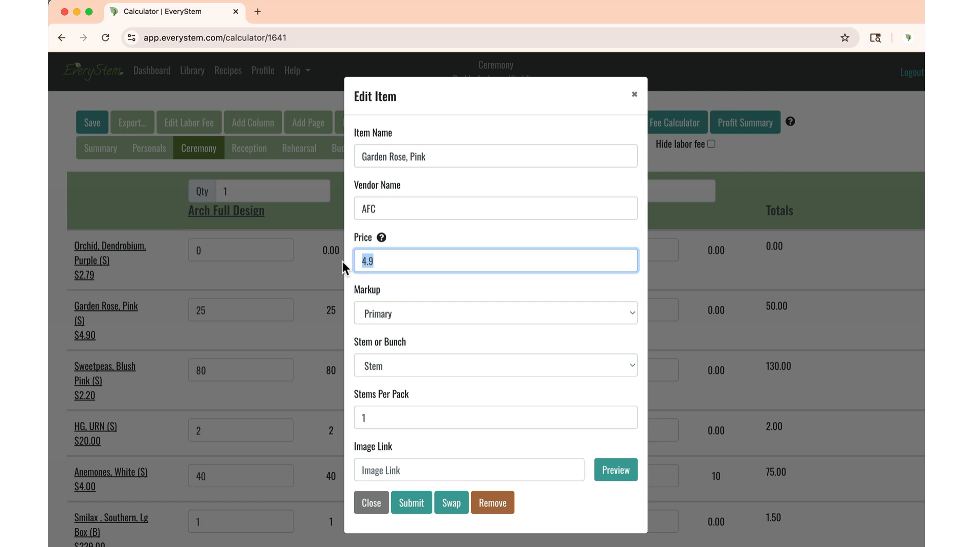
text(5.90)
click(412, 504)
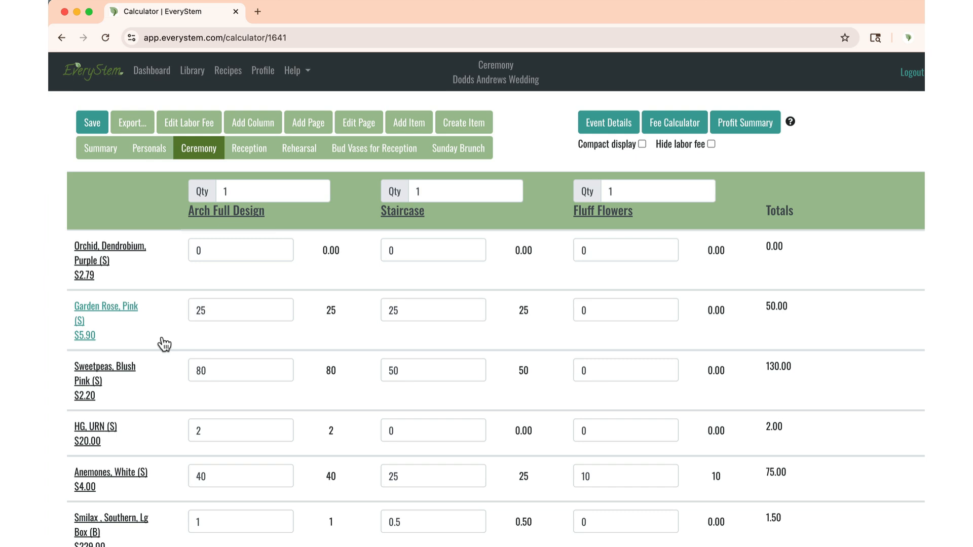
- Review the item details of Garden Rose, Pink in the event and return to the dashboard
click(109, 311)
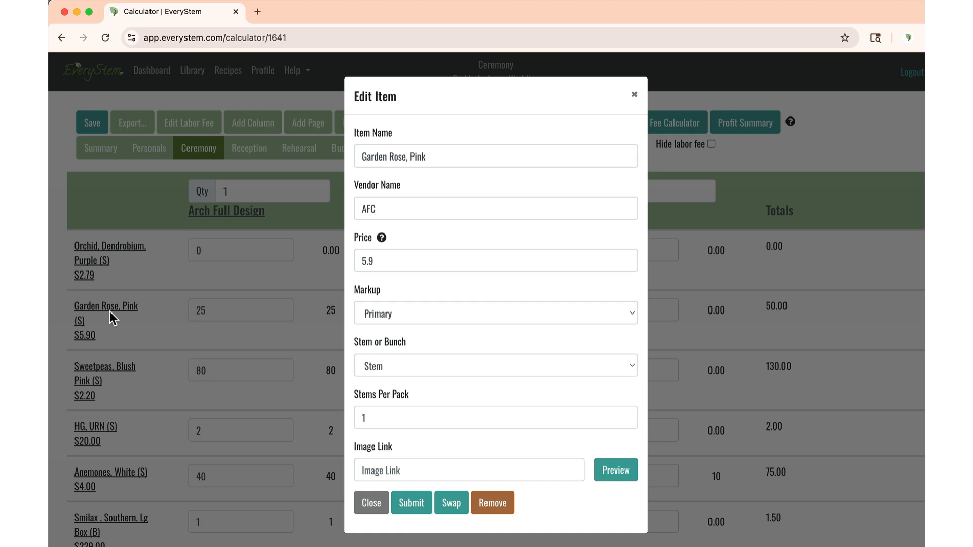
click(635, 95)
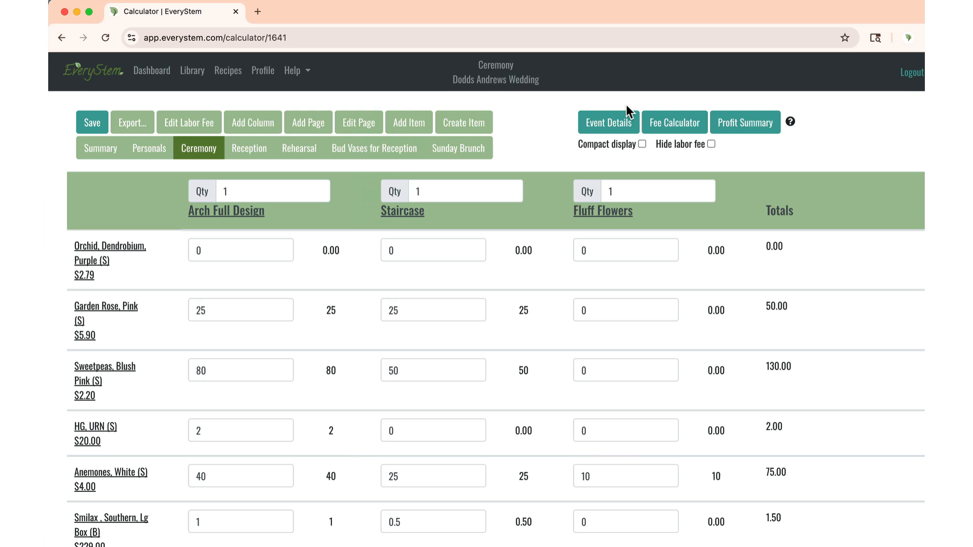
click(144, 72)
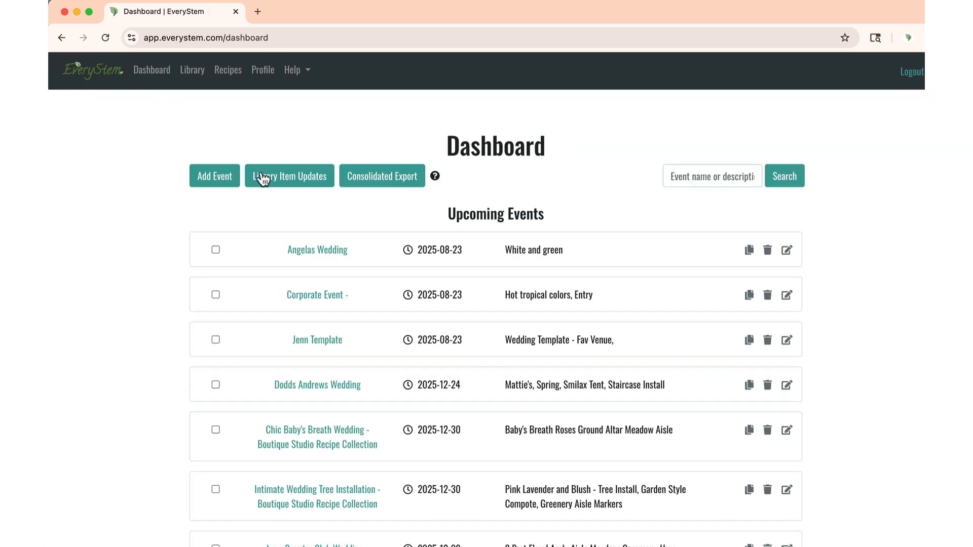